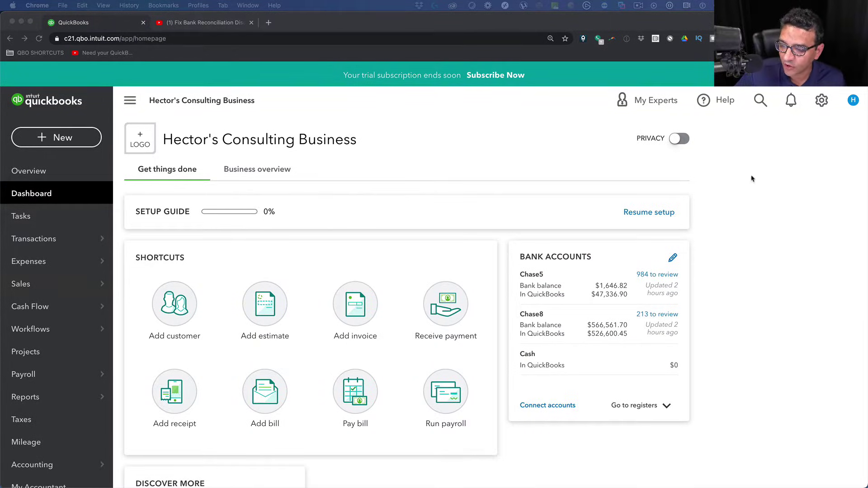
- Open the Reconcile page from the gear menu and select the Chase5 account
{"action": "left_click", "coordinate": [809, 149]}
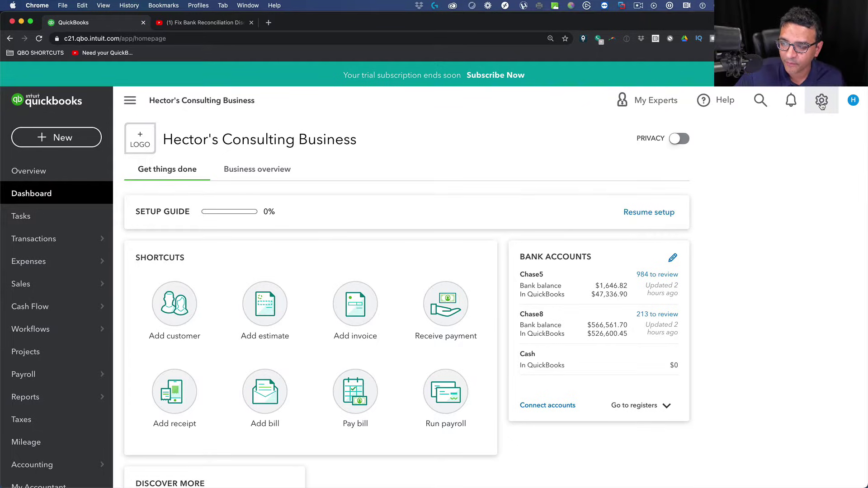
{"action": "left_click", "coordinate": [821, 100]}
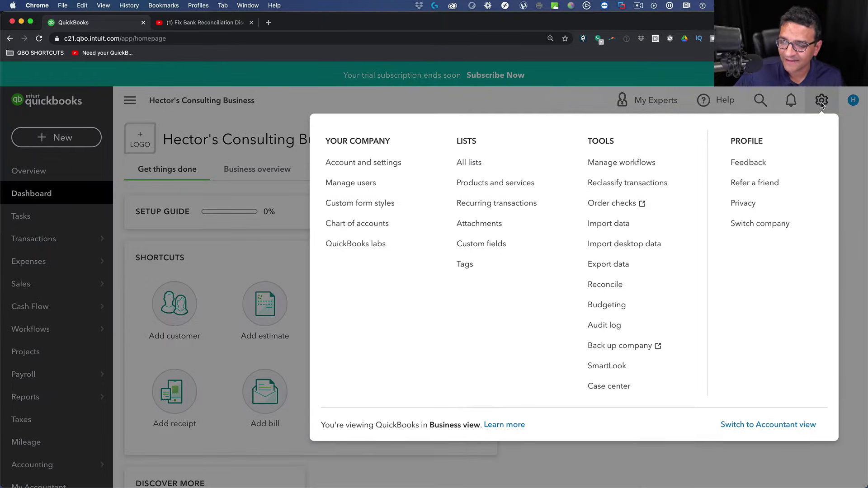
{"action": "left_click", "coordinate": [606, 284]}
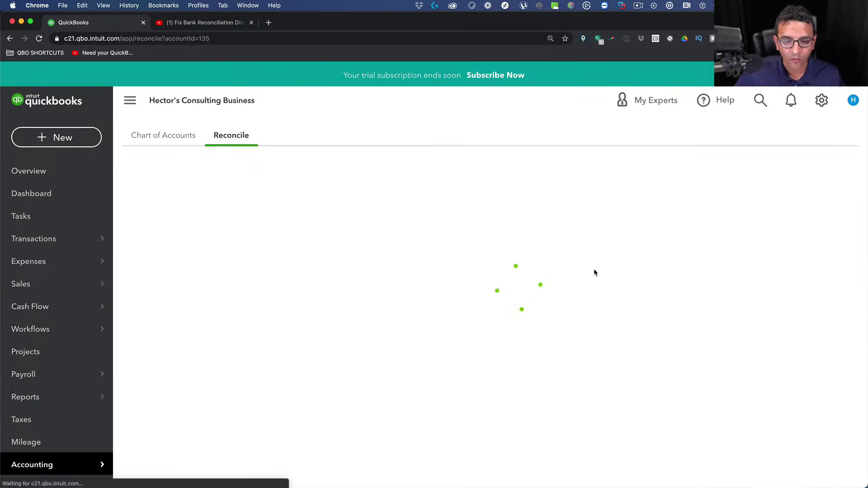
{"action": "scroll", "coordinate": [353, 273], "scroll_direction": "down", "scroll_amount": 3}
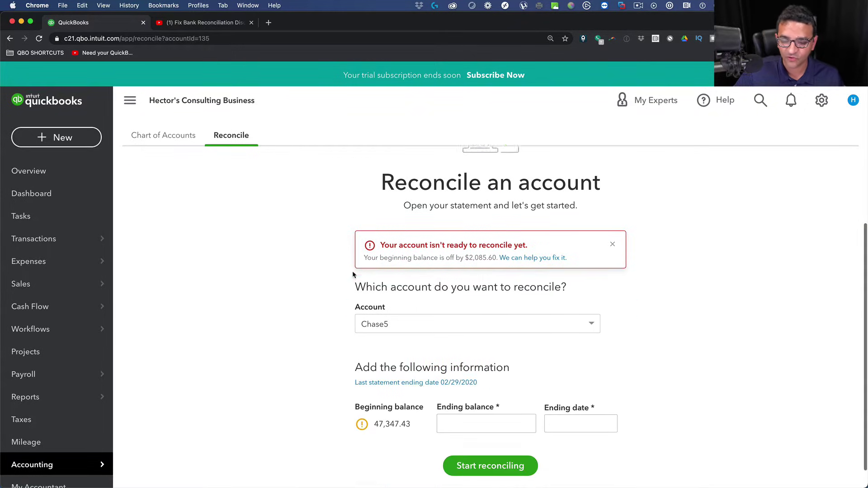
{"action": "left_click", "coordinate": [590, 302]}
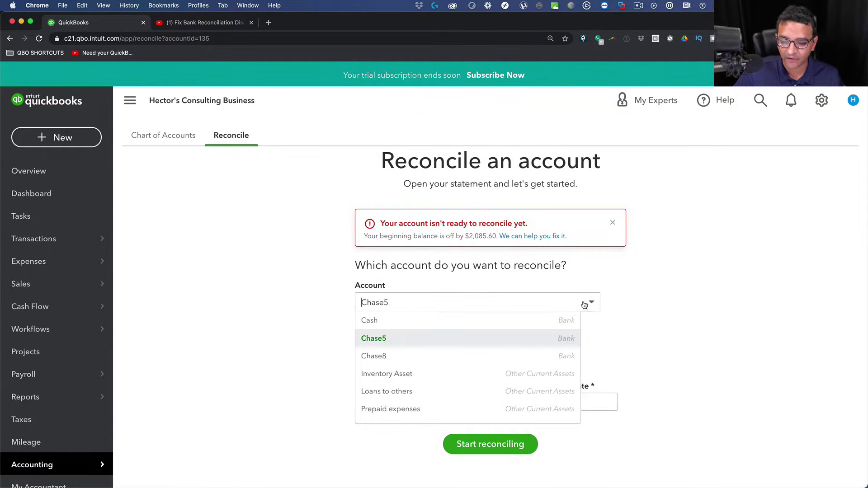
{"action": "left_click", "coordinate": [380, 344]}
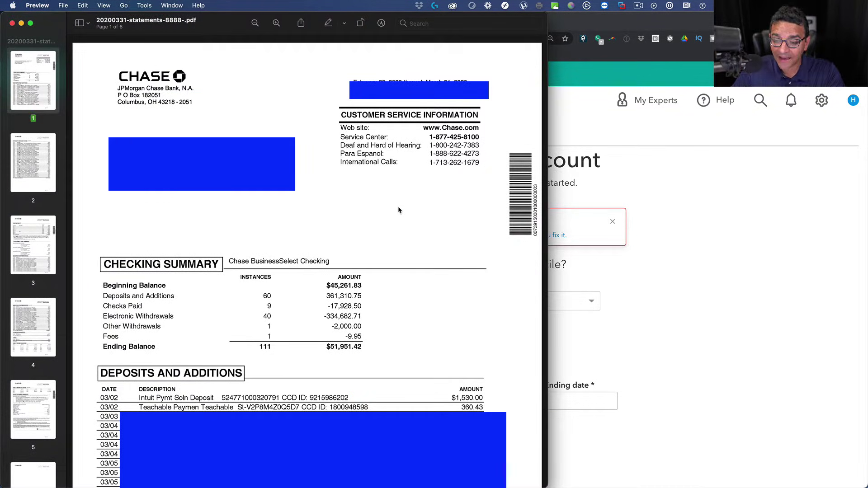
- Check the statement's $45,261.83 beginning balance in Preview, then return to QuickBooks
{"action": "double_click", "coordinate": [328, 285]}
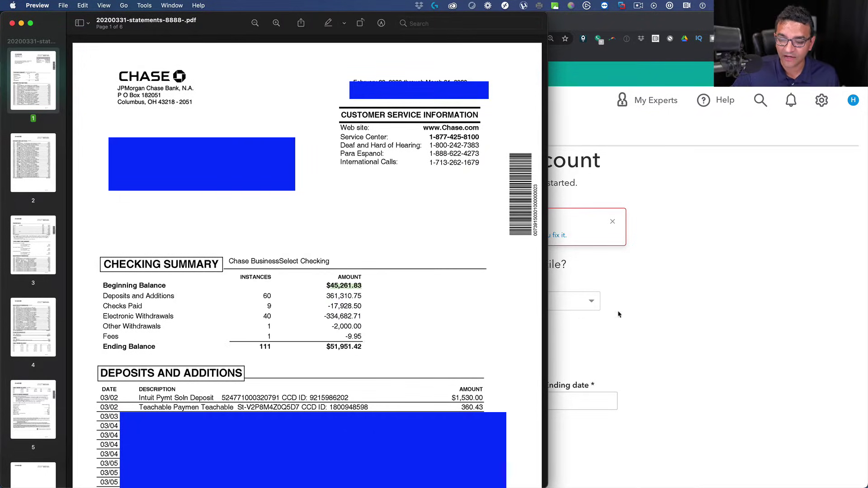
{"action": "key", "text": "super+Tab"}
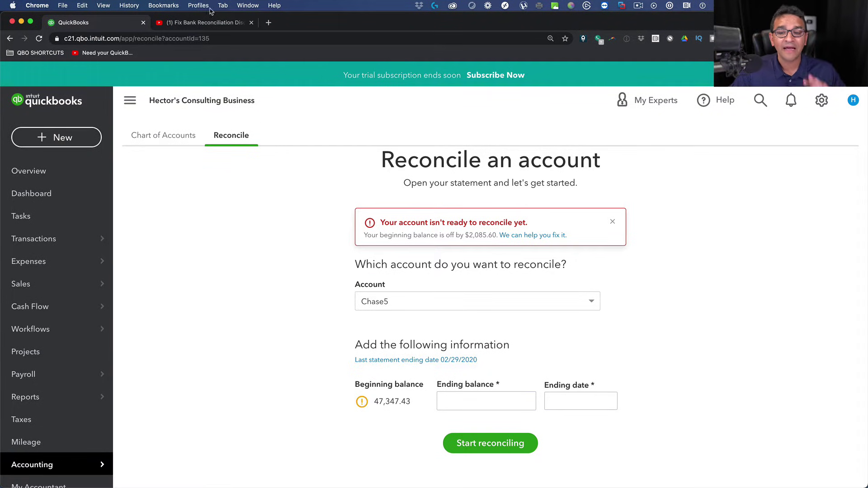
- Switch to the 'Fix Bank Reconciliation Discrepancies in QuickBooks Online' YouTube tutorial
{"action": "left_click", "coordinate": [195, 24]}
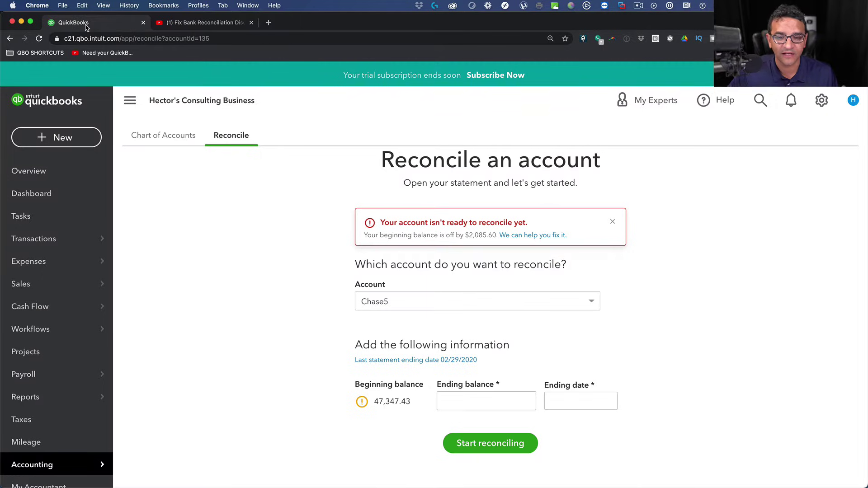
- Go back to the QuickBooks tab showing the Chase5 Reconcile page
{"action": "left_click", "coordinate": [86, 26]}
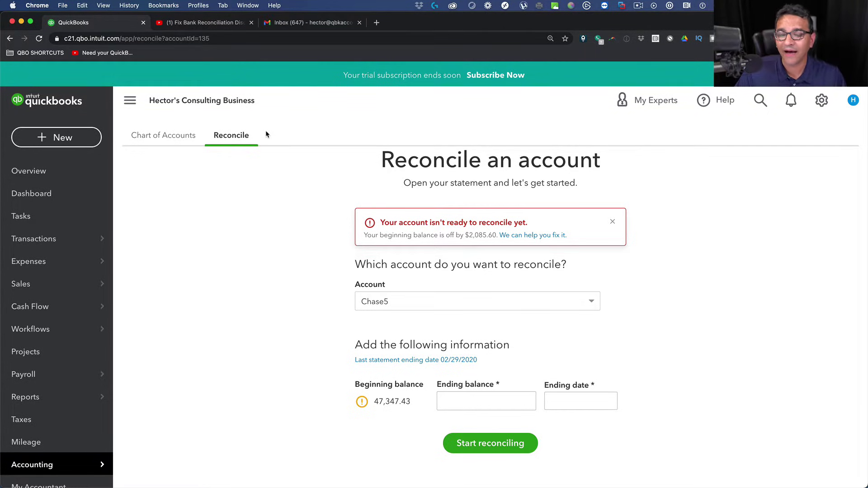
- Go to Manage users, dismiss the tip, and show the Accounting firms section
{"action": "left_click", "coordinate": [821, 100]}
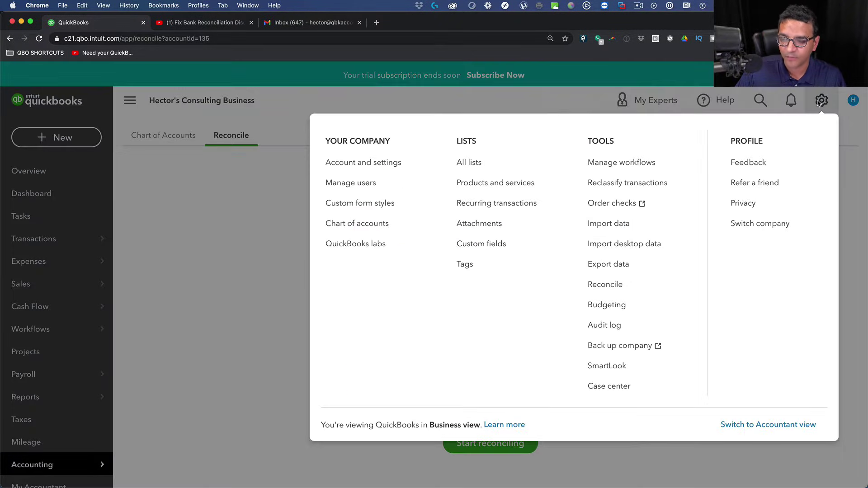
{"action": "left_click", "coordinate": [355, 187]}
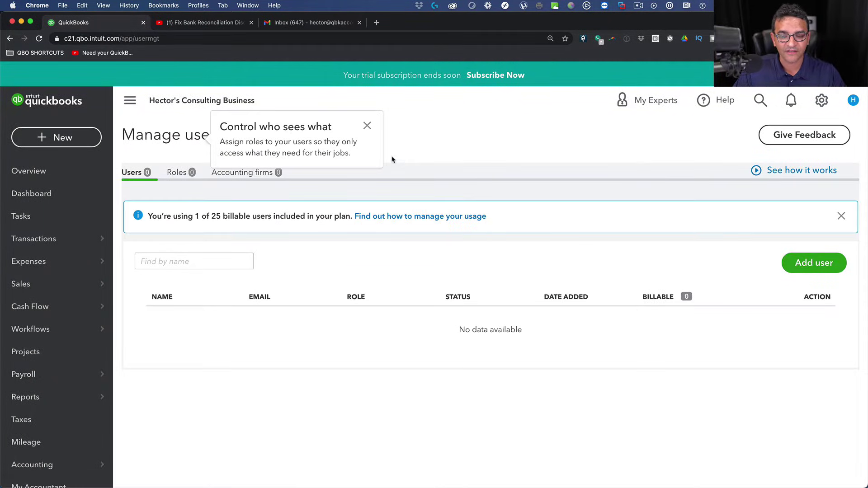
{"action": "left_click", "coordinate": [367, 125]}
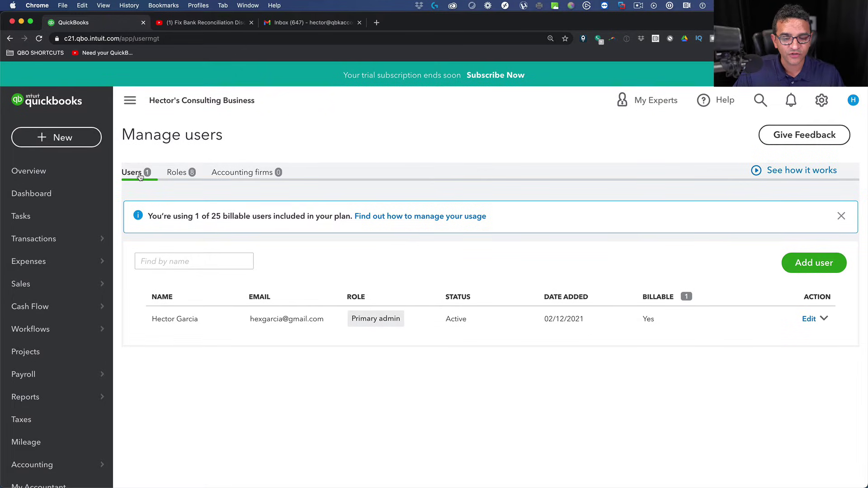
{"action": "left_click", "coordinate": [249, 174]}
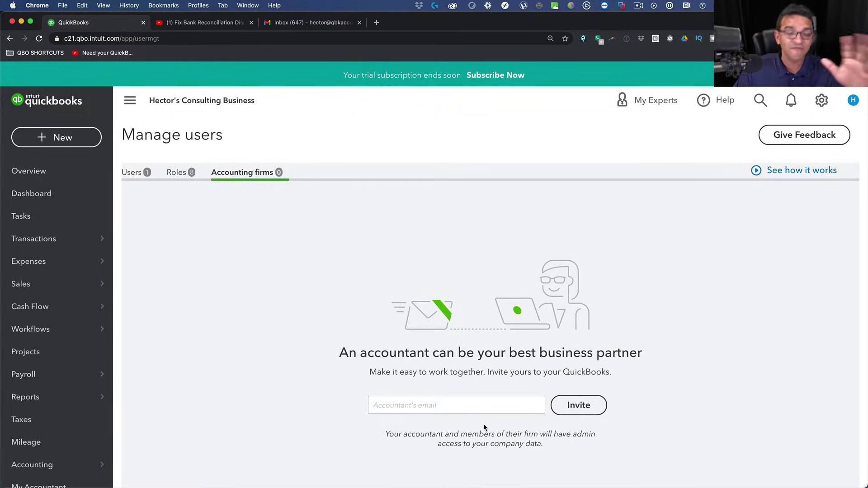
- Invite the accountant by pasting their e-mail address, then check the Gmail inbox
{"action": "left_click", "coordinate": [408, 409]}
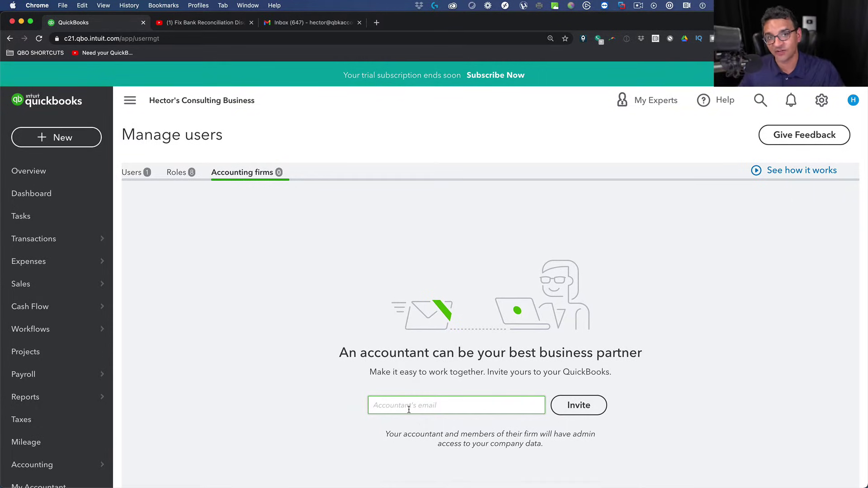
{"action": "key", "text": "super+v"}
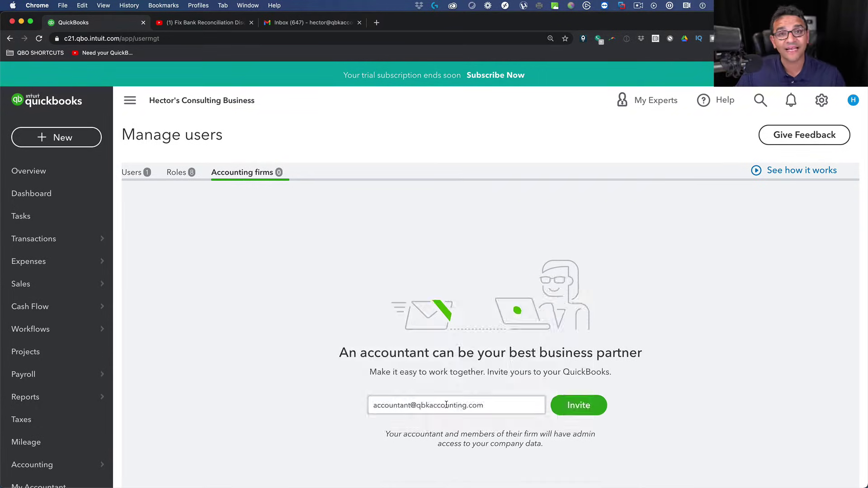
{"action": "left_click", "coordinate": [574, 409]}
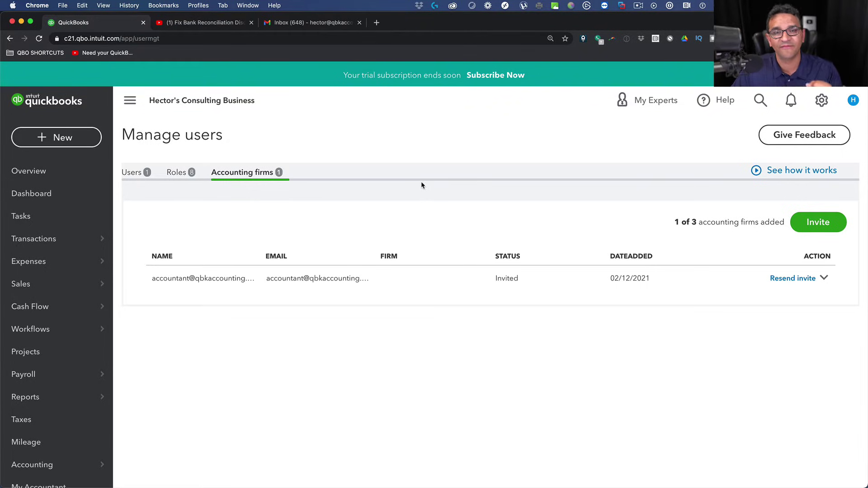
{"action": "left_click", "coordinate": [321, 23]}
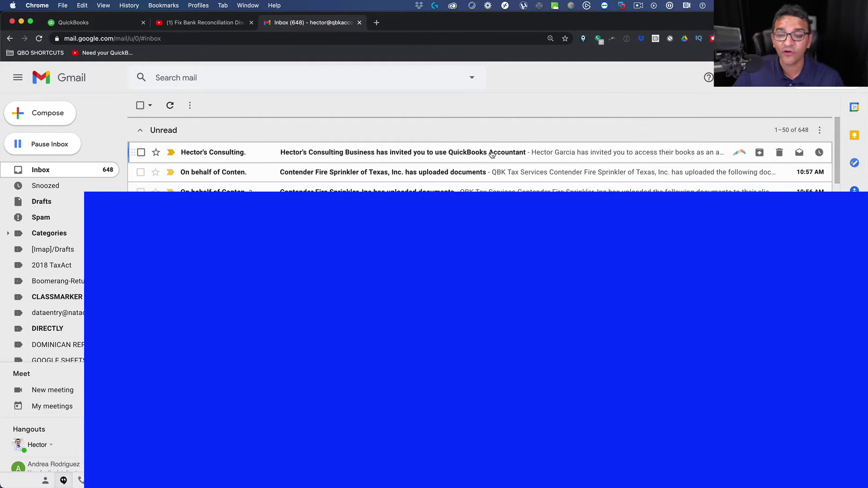
- Read the QuickBooks Accountant invitation email, then return to the accounting firms list
{"action": "left_click", "coordinate": [432, 153]}
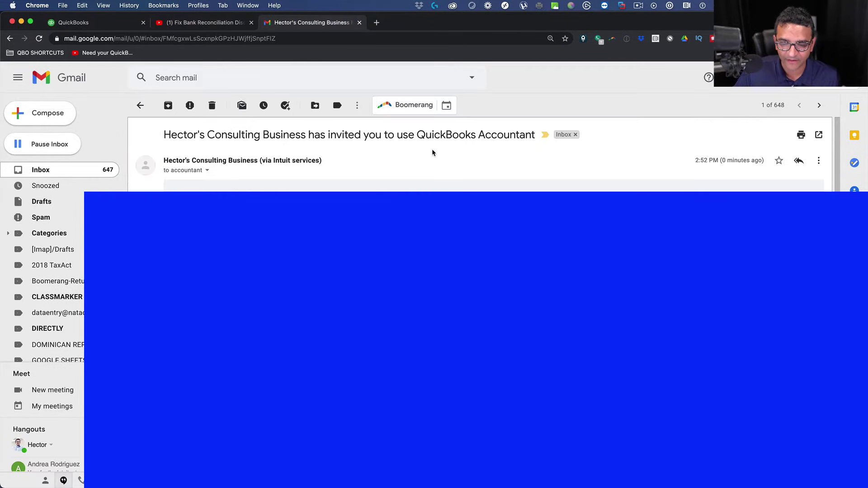
{"action": "scroll", "coordinate": [431, 219], "scroll_direction": "down", "scroll_amount": 2}
{"action": "left_click_drag", "start_coordinate": [412, 221], "coordinate": [586, 236]}
{"action": "left_click", "coordinate": [583, 233]}
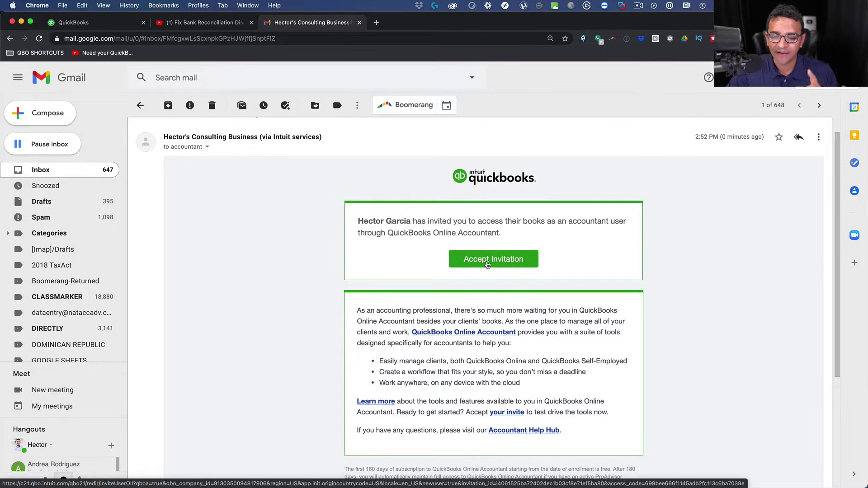
{"action": "left_click", "coordinate": [86, 23]}
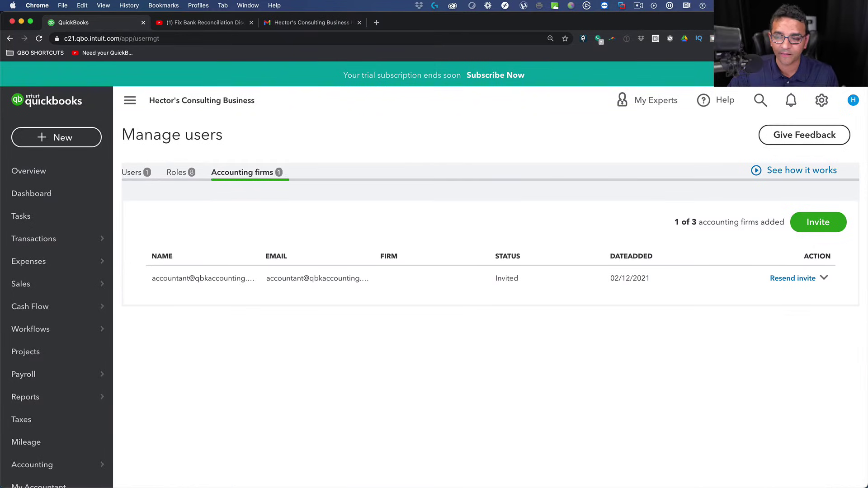
- Sign out of the owner's account through the gear menu's Switch company
{"action": "left_click", "coordinate": [820, 100]}
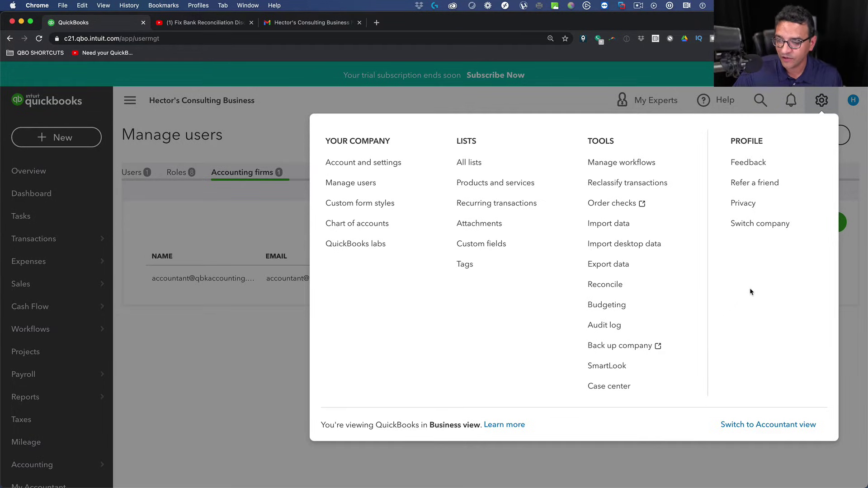
{"action": "left_click", "coordinate": [758, 221]}
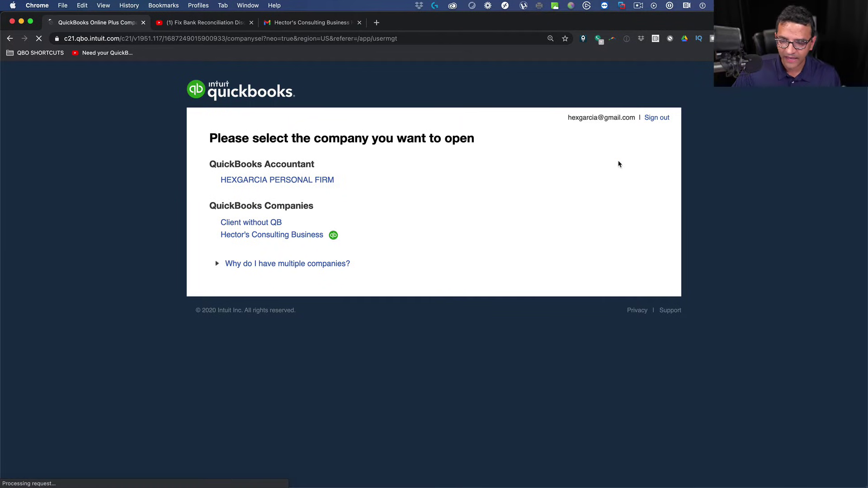
{"action": "left_click", "coordinate": [663, 120]}
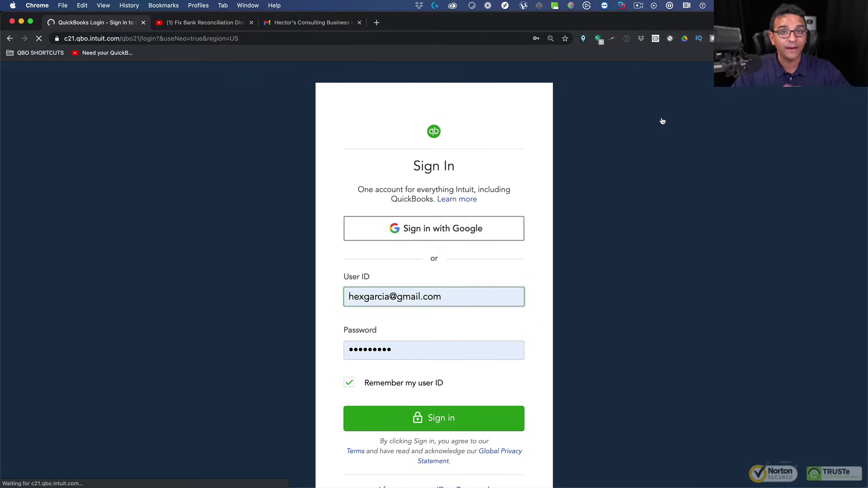
- Load qbo.intuit.com in the address bar and go back to the invitation email
{"action": "left_click", "coordinate": [251, 38]}
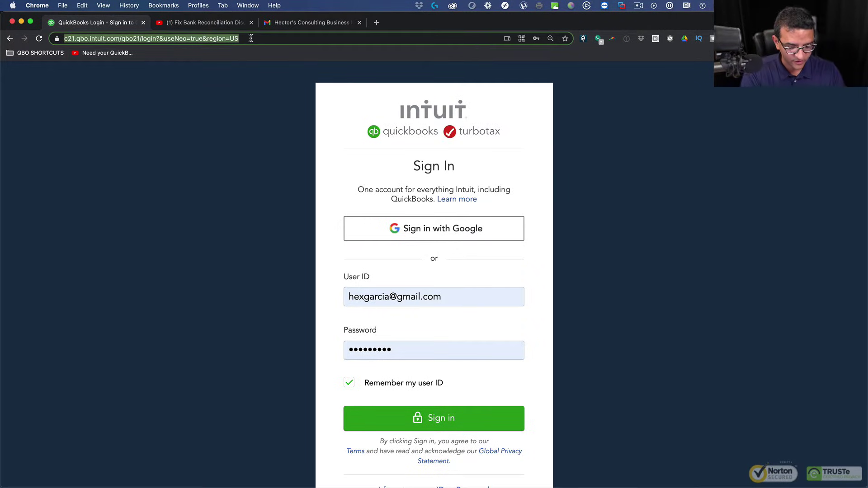
{"action": "type", "text": "qboi"}
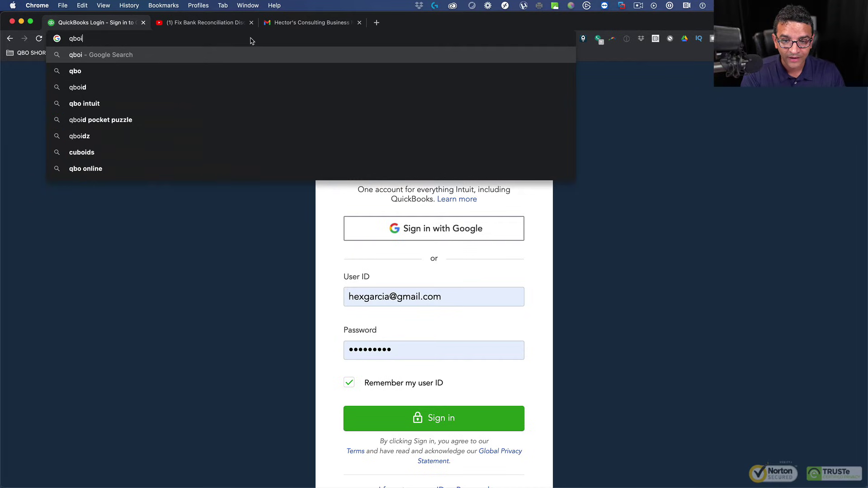
{"action": "key", "text": "BackSpace"}
{"action": "type", "text": ".intui"}
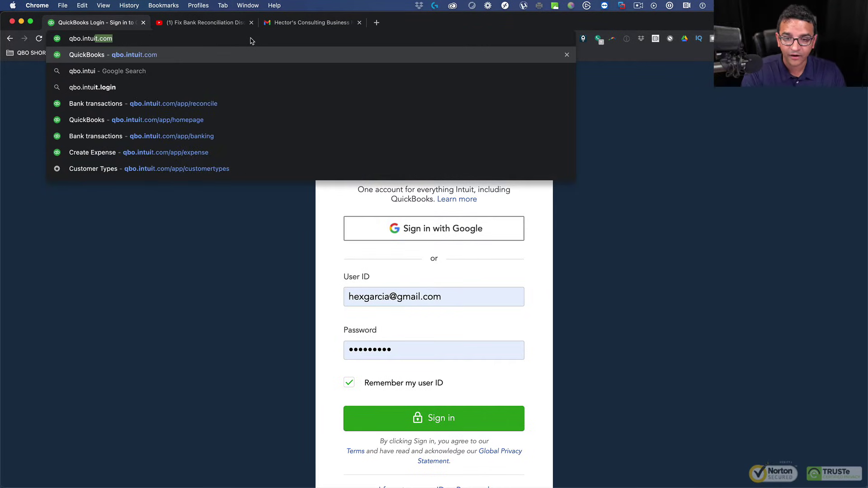
{"action": "key", "text": "Return"}
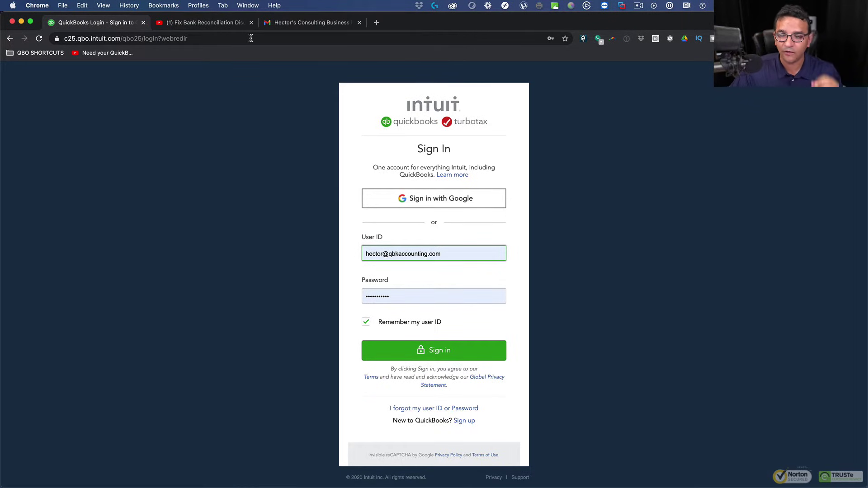
{"action": "left_click", "coordinate": [300, 23]}
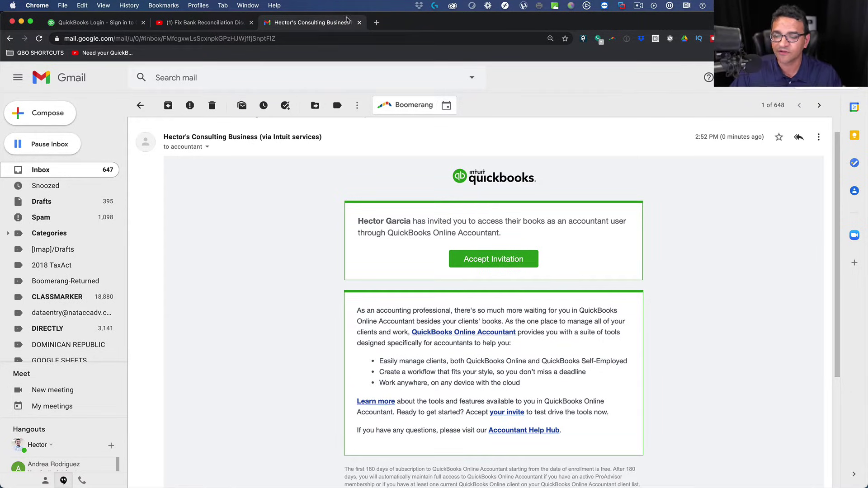
- Accept the Intuit invitation to open the QuickBooks Online Accountant sign-up form
{"action": "left_click", "coordinate": [495, 261]}
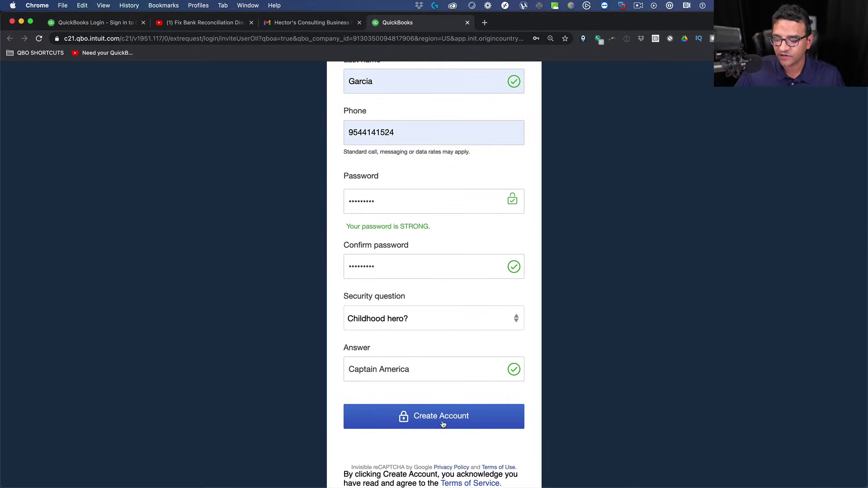
- Submit the sign-up form with Create Account to create the accountant user
{"action": "left_click", "coordinate": [443, 424]}
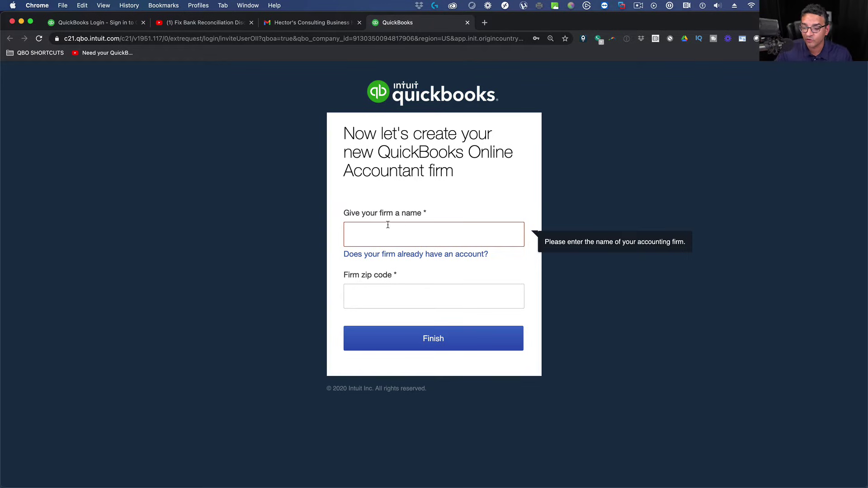
- Create the accountant firm 'Hector's Accounting FIRM' with its zip code and finish setup
{"action": "type", "text": "Hector's"}
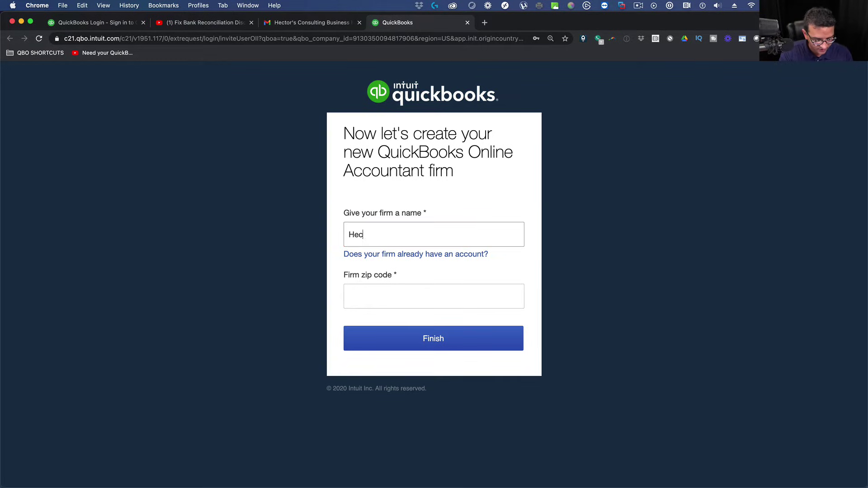
{"action": "key", "text": "BackSpace"}
{"action": "key", "text": "BackSpace"}
{"action": "type", "text": "'s Accounting "}
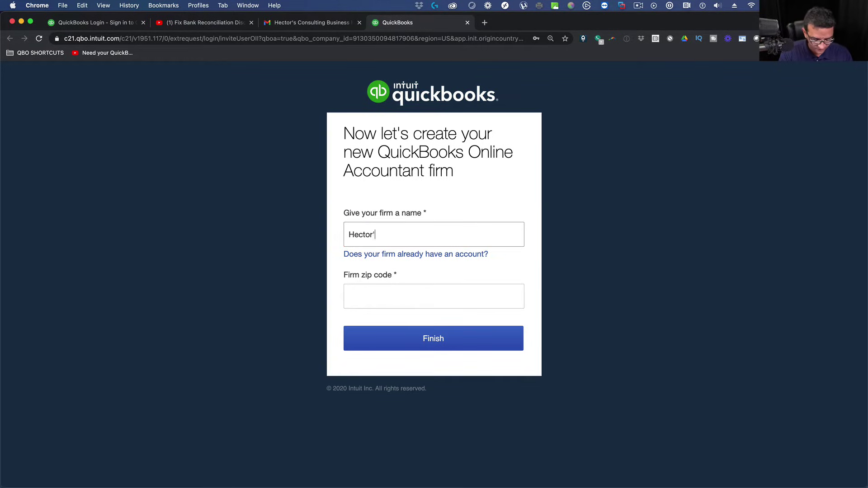
{"action": "type", "text": "FIRM"}
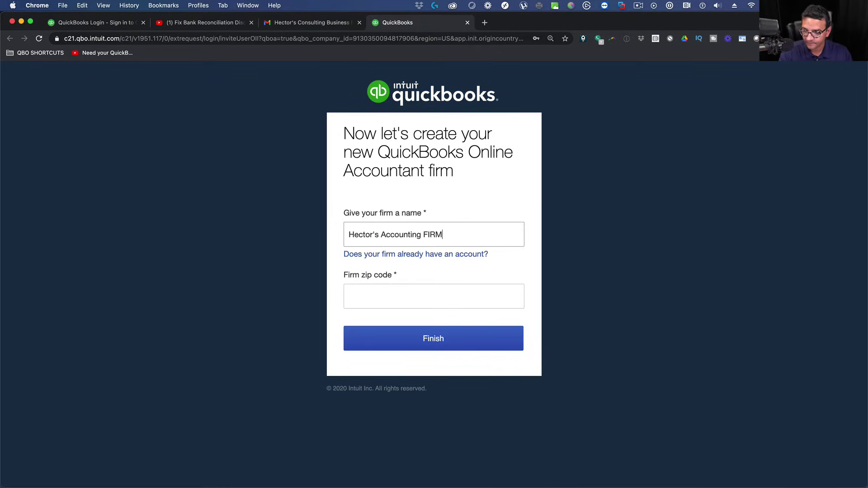
{"action": "key", "text": "Tab"}
{"action": "key", "text": "Tab"}
{"action": "type", "text": "33331"}
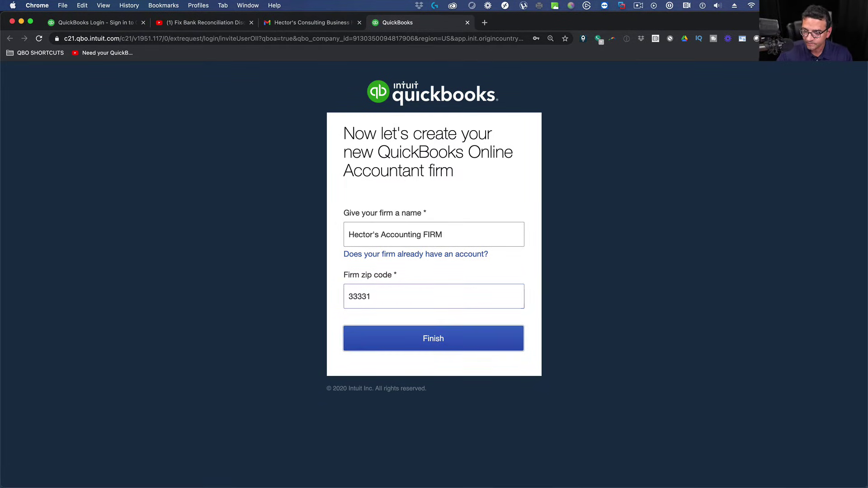
{"action": "key", "text": "Tab"}
{"action": "left_click", "coordinate": [433, 340]}
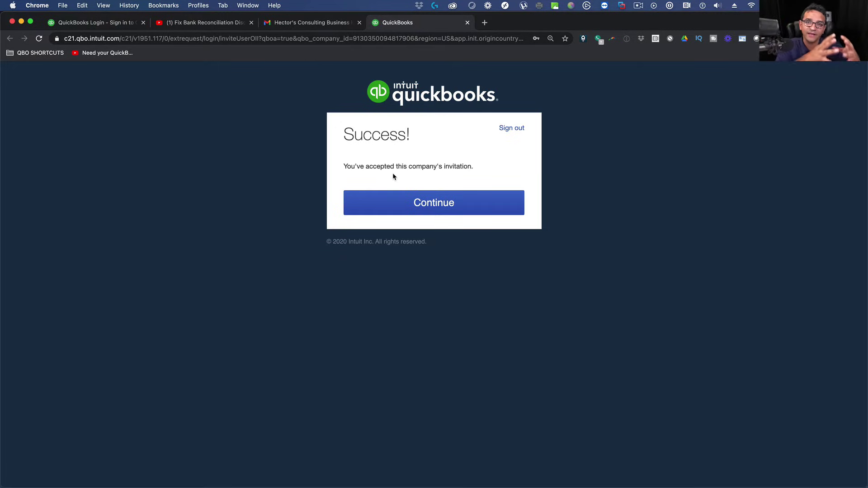
- Continue to the firm's Clients page and highlight the Hector's Accounting FIRM heading
{"action": "left_click", "coordinate": [437, 205]}
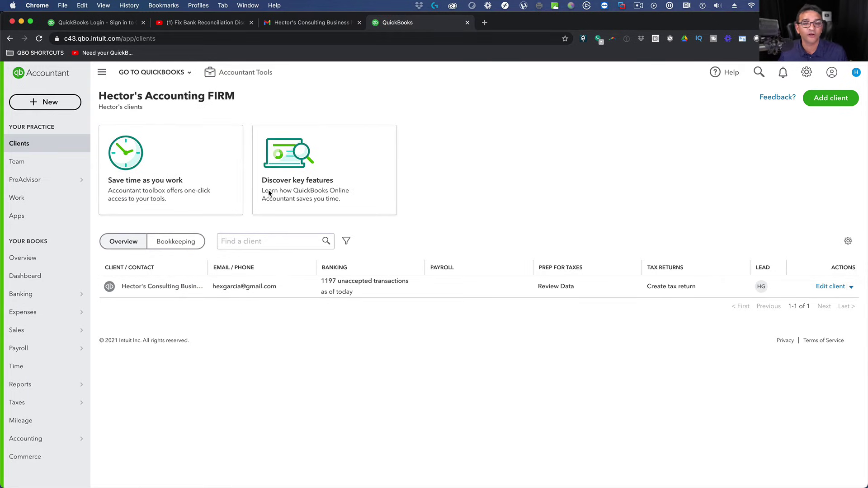
{"action": "left_click_drag", "start_coordinate": [104, 95], "coordinate": [238, 96]}
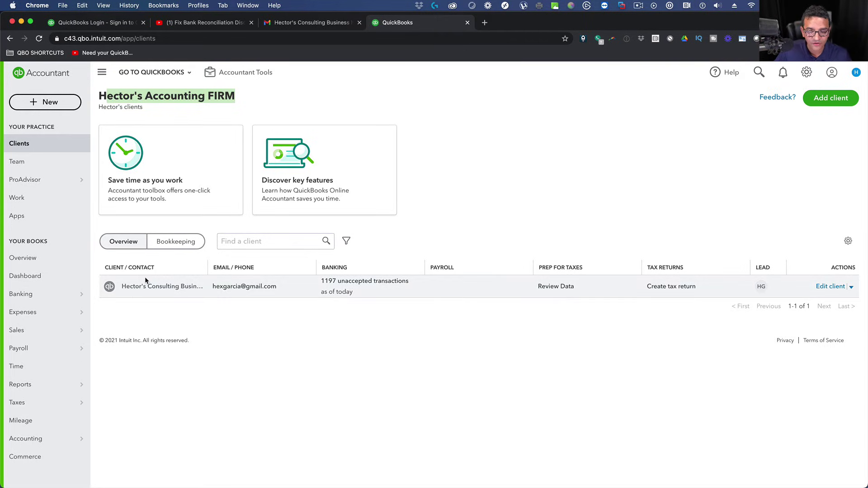
- Open Hector's Consulting Business's bookkeeping summary and launch its books in QuickBooks
{"action": "left_click", "coordinate": [170, 292]}
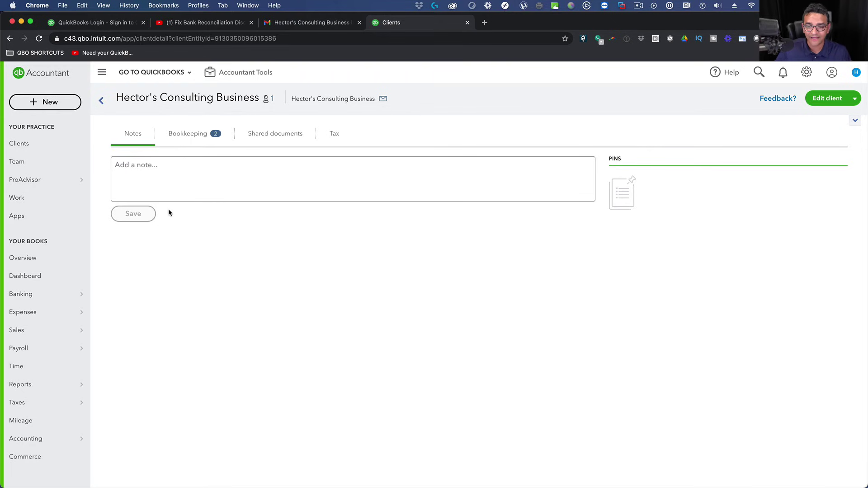
{"action": "left_click", "coordinate": [186, 134]}
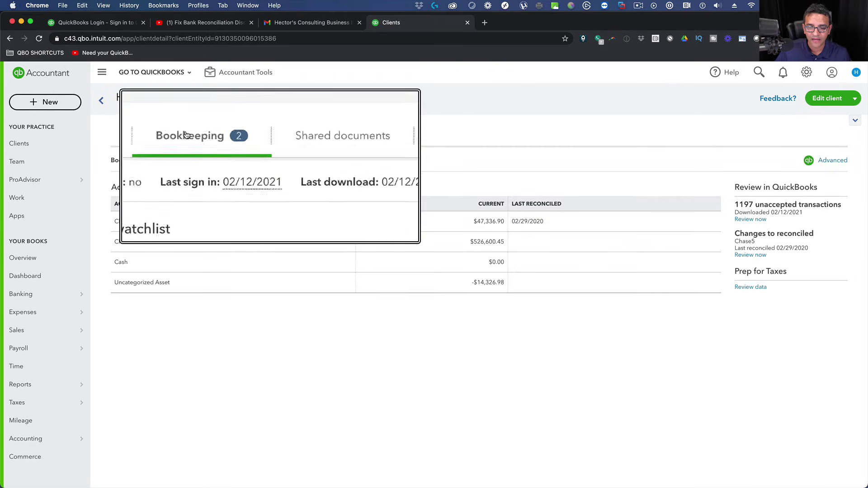
{"action": "left_click", "coordinate": [824, 163]}
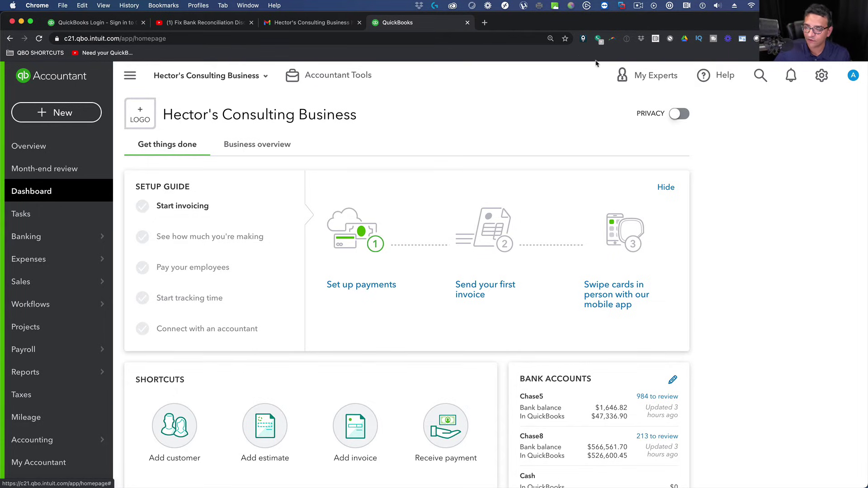
- Go to the bank Reconcile page from the gear menu and get past the introduction
{"action": "left_click", "coordinate": [817, 79]}
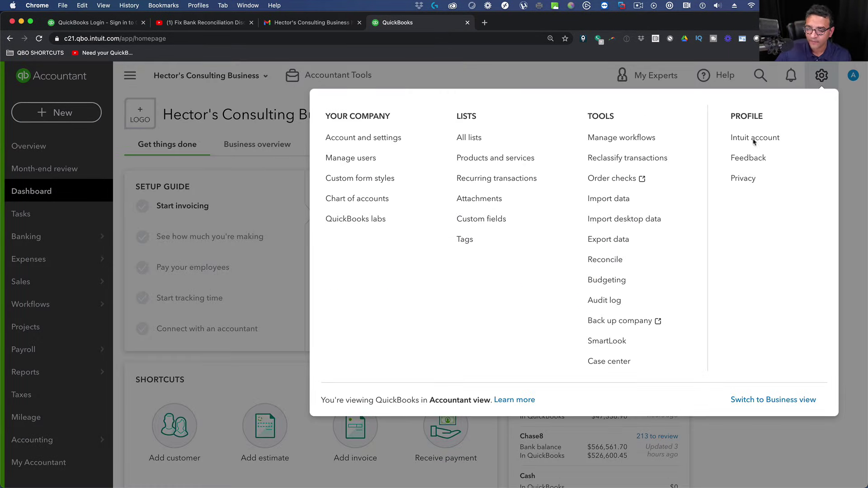
{"action": "left_click", "coordinate": [608, 261]}
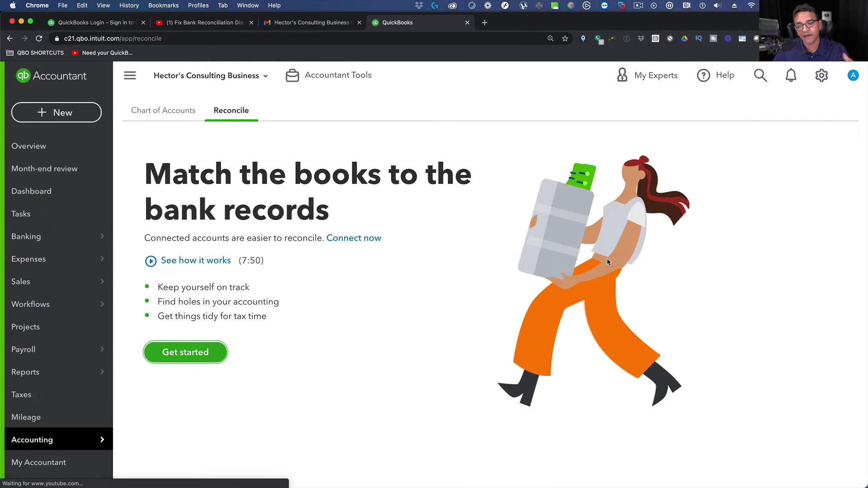
{"action": "left_click", "coordinate": [184, 354]}
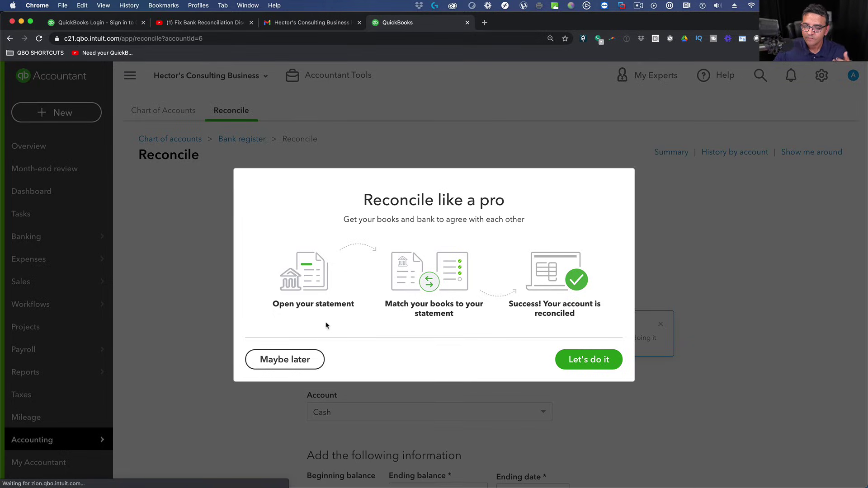
{"action": "left_click", "coordinate": [593, 360]}
- Select Chase5 as the account and open its reconciliation history
{"action": "scroll", "coordinate": [381, 314], "scroll_direction": "down", "scroll_amount": 2}
{"action": "left_click", "coordinate": [366, 300]}
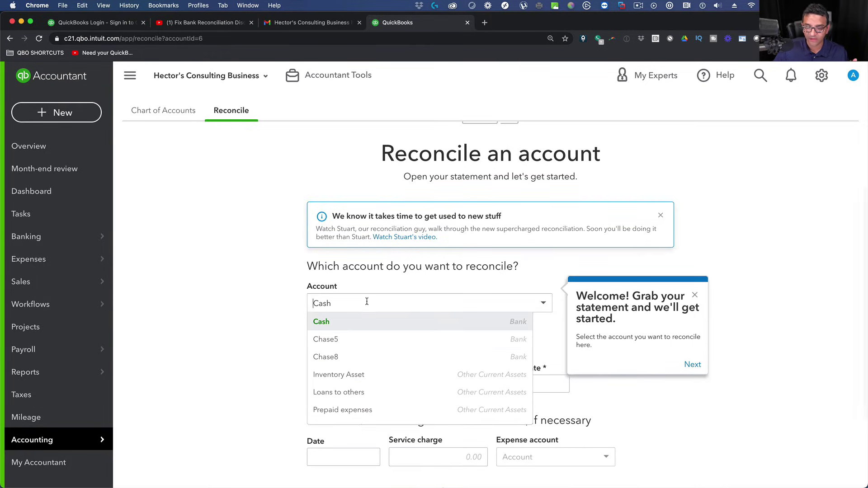
{"action": "scroll", "coordinate": [352, 303], "scroll_direction": "down", "scroll_amount": 2}
{"action": "left_click", "coordinate": [339, 301]}
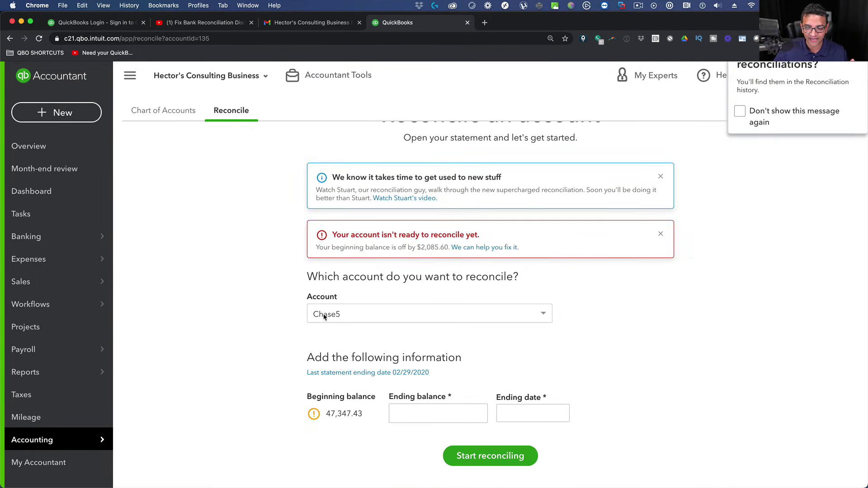
{"action": "scroll", "coordinate": [324, 317], "scroll_direction": "down", "scroll_amount": 1}
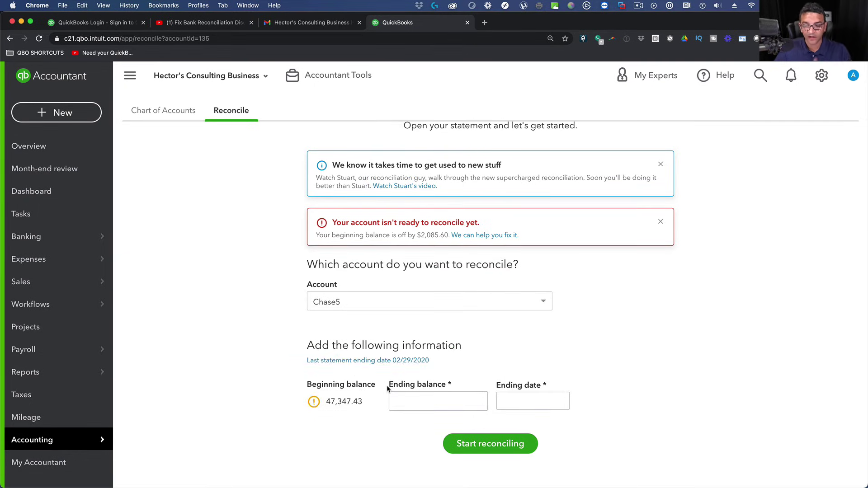
{"action": "left_click", "coordinate": [378, 361]}
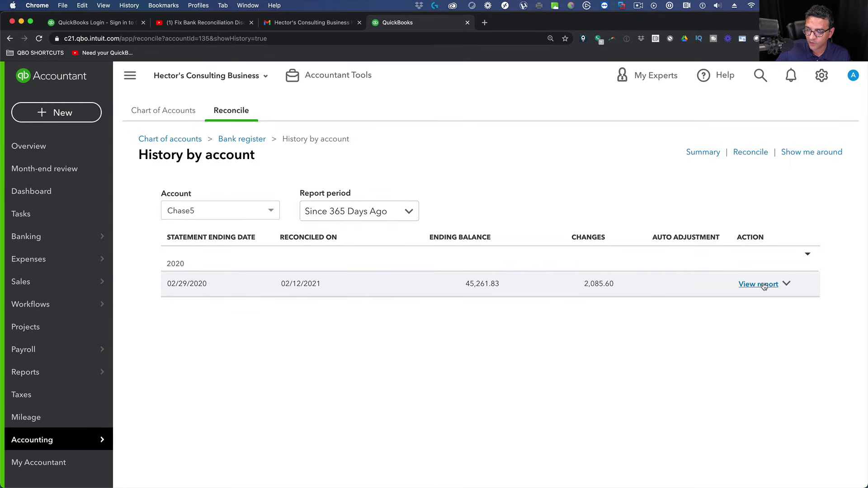
- Undo the 02/29/2020 Chase5 reconciliation (ending balance 45,261.83) and acknowledge the success message
{"action": "left_click", "coordinate": [787, 284]}
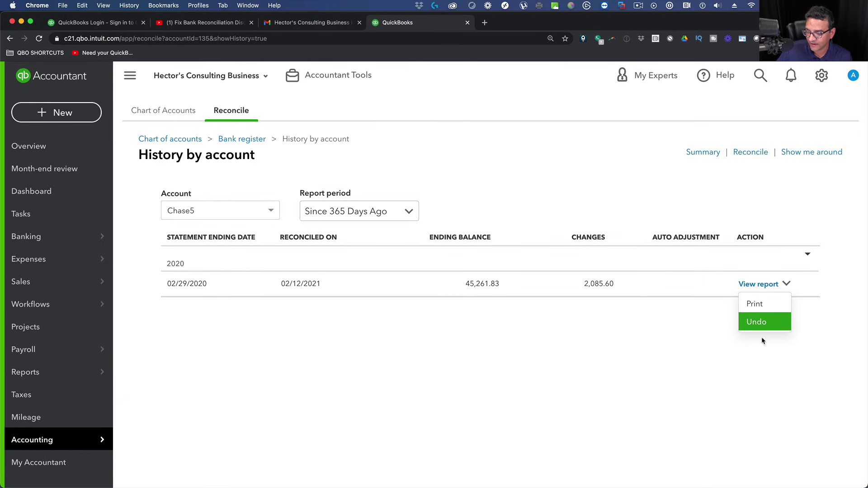
{"action": "left_click", "coordinate": [758, 322]}
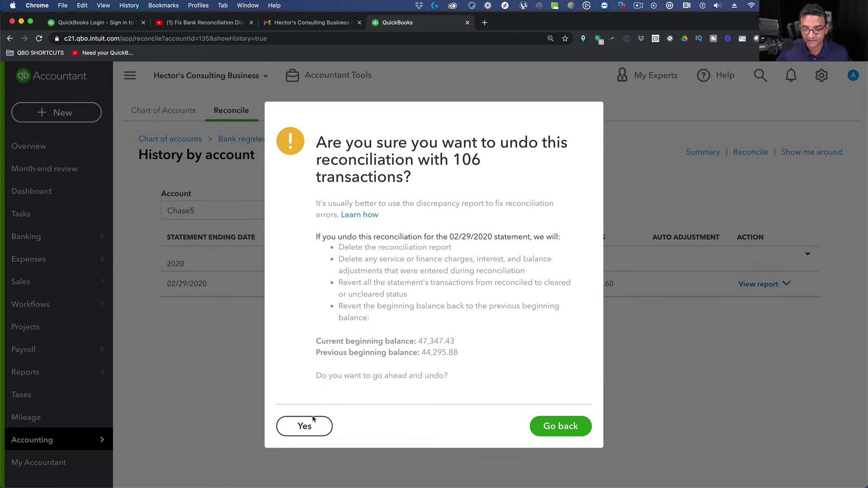
{"action": "left_click", "coordinate": [294, 426]}
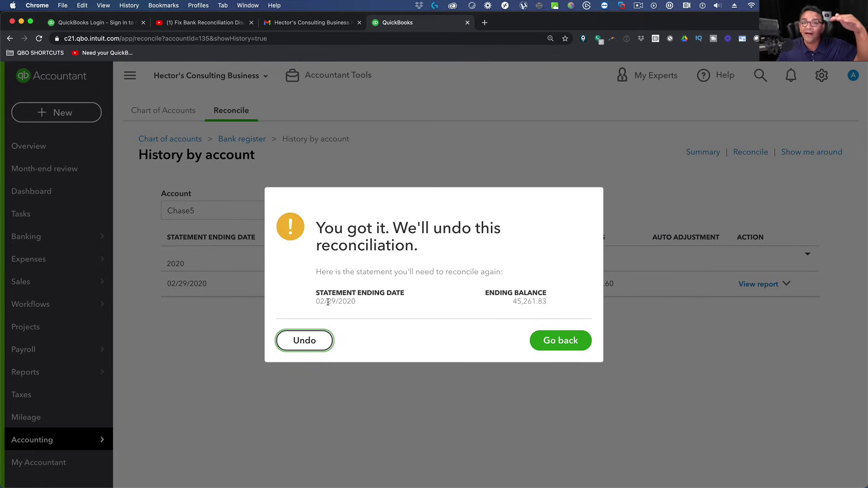
{"action": "left_click_drag", "start_coordinate": [321, 302], "coordinate": [573, 299]}
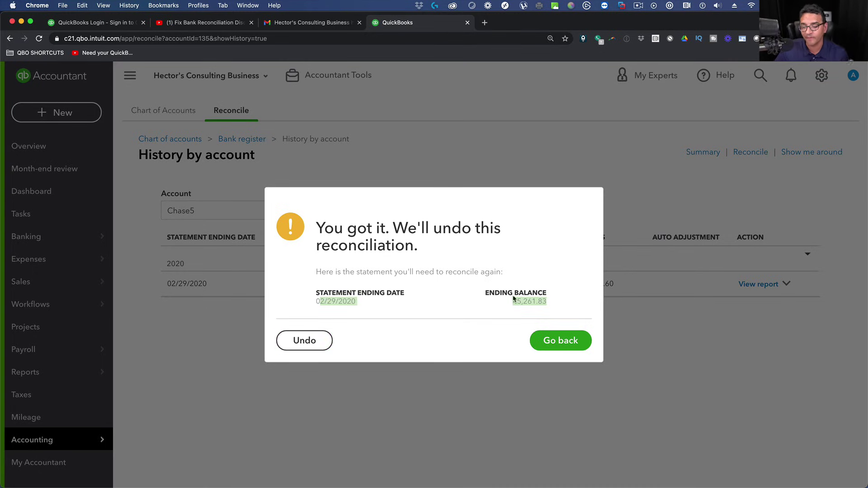
{"action": "left_click", "coordinate": [407, 297]}
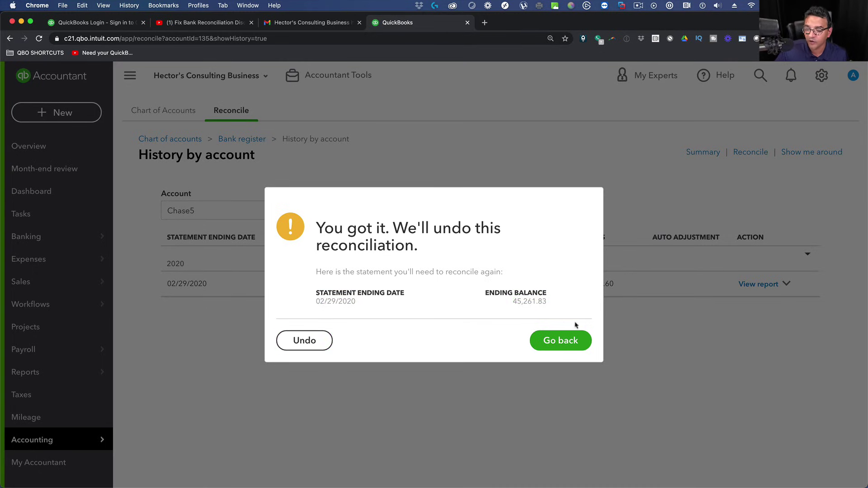
{"action": "left_click", "coordinate": [311, 344]}
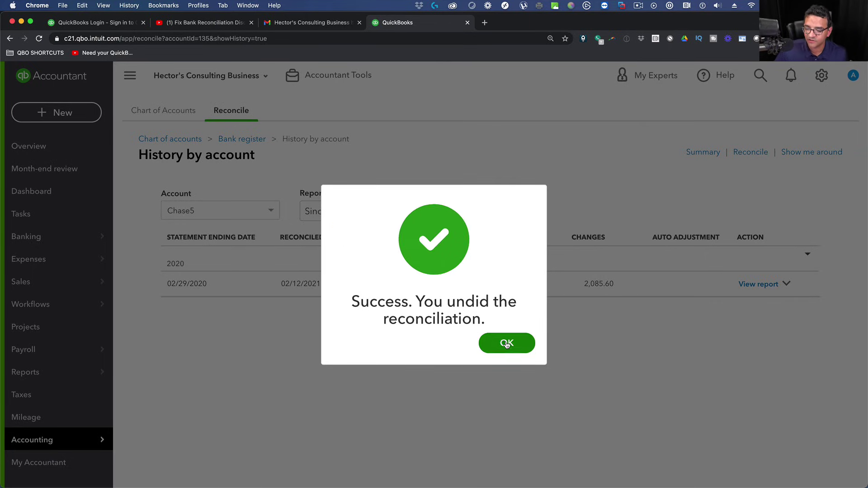
{"action": "left_click", "coordinate": [506, 344]}
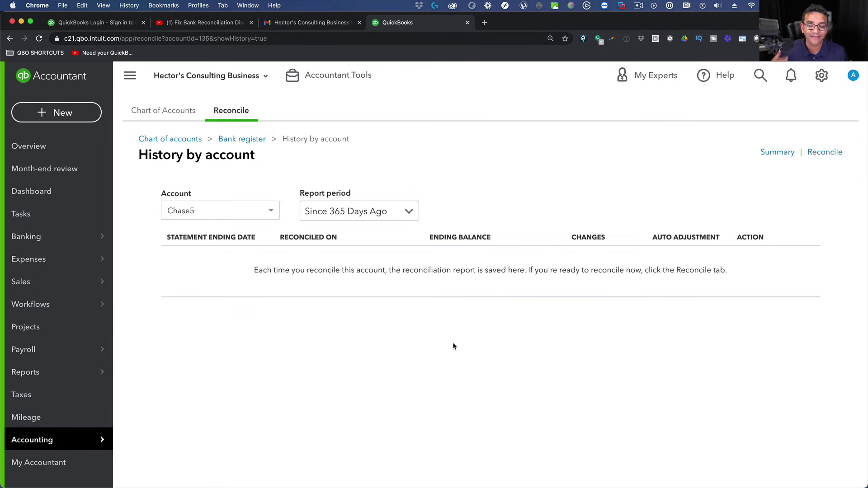
- Show Chase5 reconciliation history for All Dates, then sign the accountant out
{"action": "left_click", "coordinate": [388, 216]}
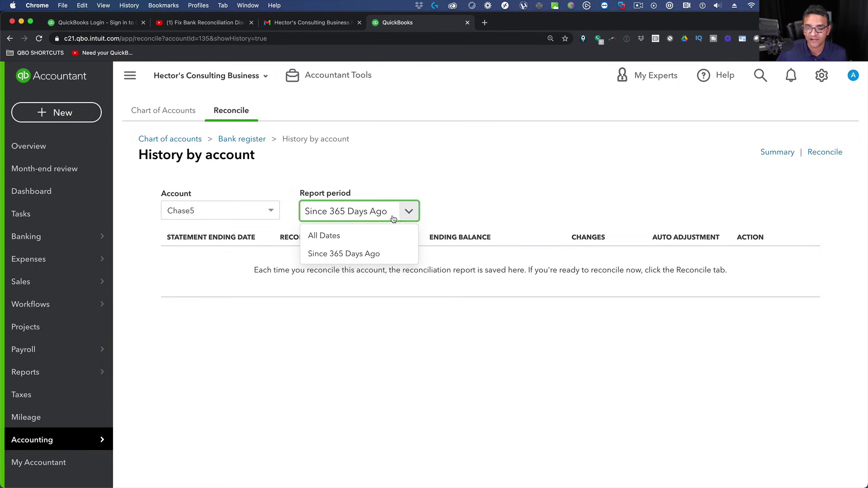
{"action": "left_click", "coordinate": [335, 235]}
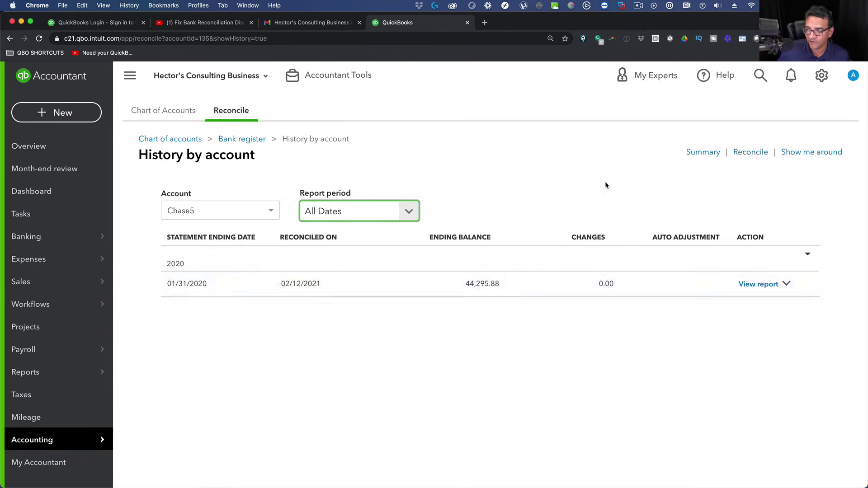
{"action": "left_click", "coordinate": [821, 75]}
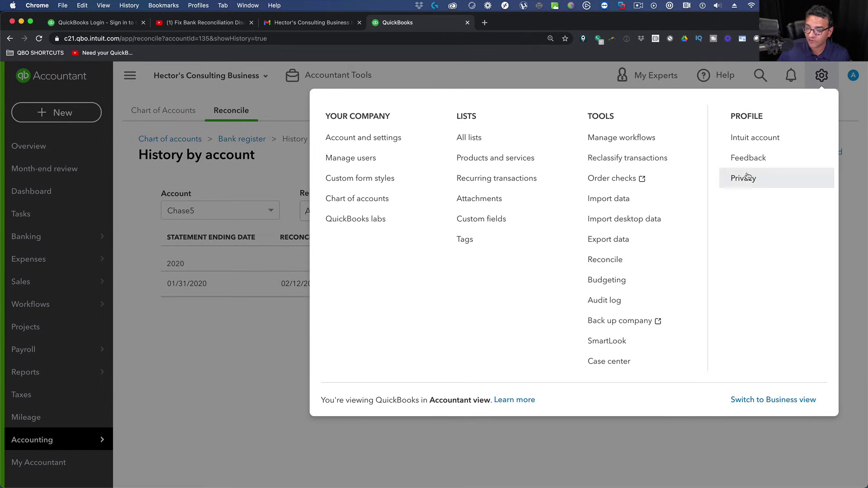
{"action": "left_click", "coordinate": [822, 76]}
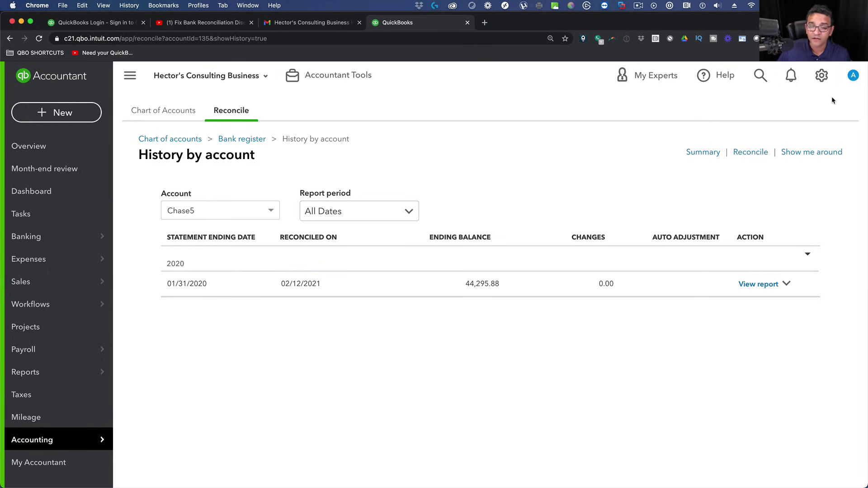
{"action": "left_click", "coordinate": [853, 75]}
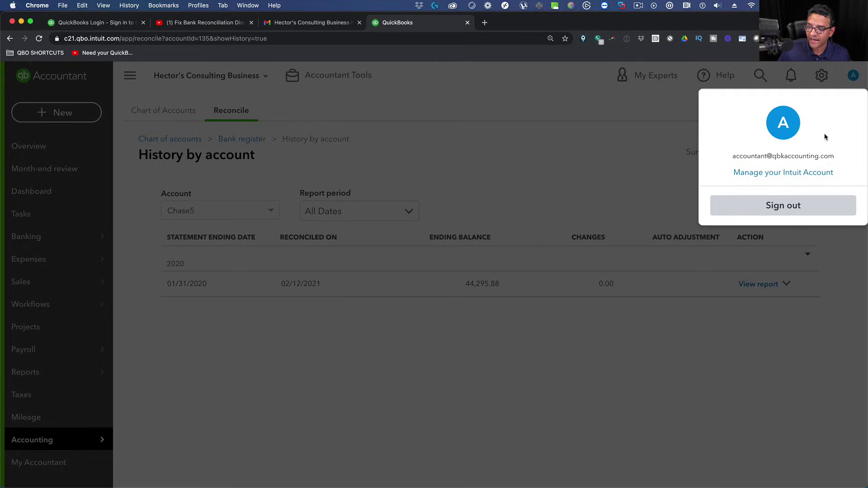
{"action": "left_click", "coordinate": [784, 207]}
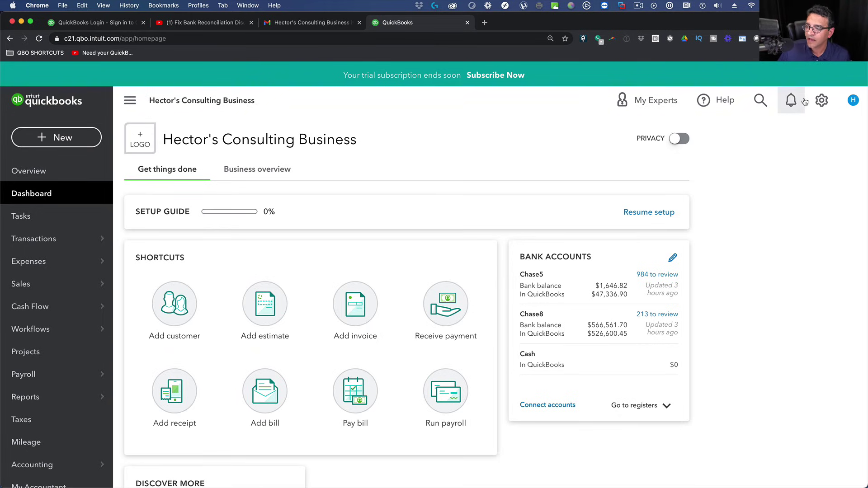
- Open Reconcile from the gear menu and check Chase5's 44,295.88 beginning balance
{"action": "left_click", "coordinate": [832, 101]}
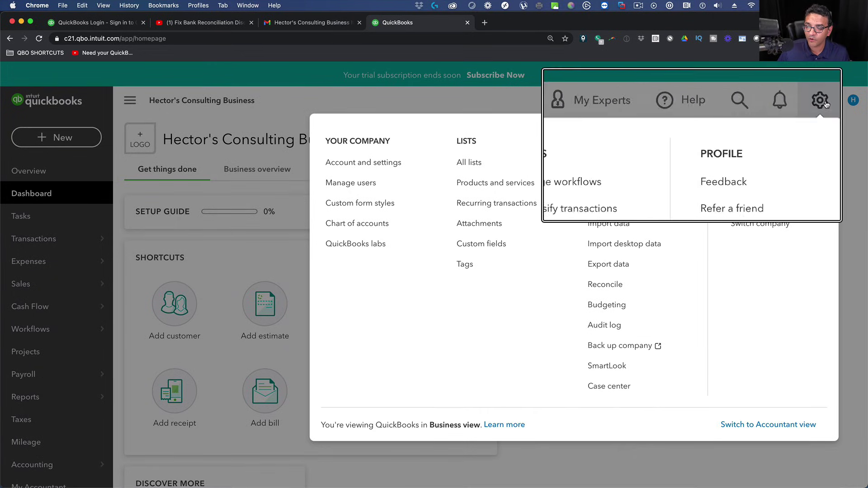
{"action": "left_click", "coordinate": [606, 284]}
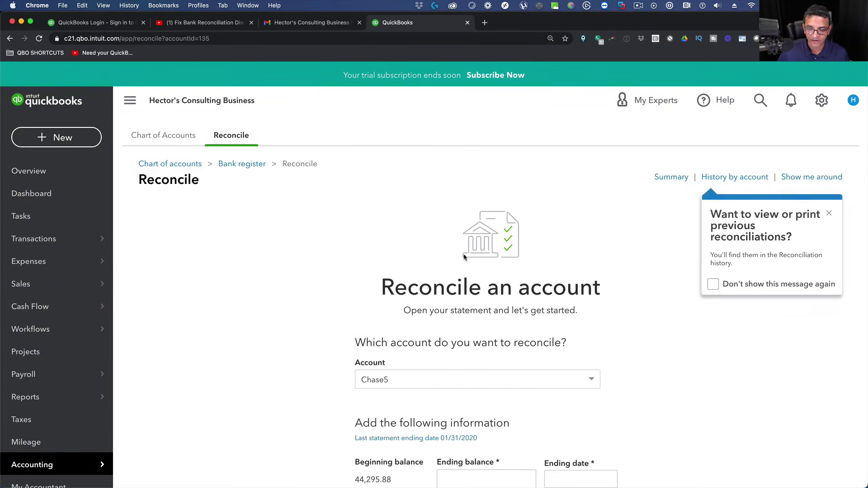
{"action": "scroll", "coordinate": [312, 278], "scroll_direction": "down", "scroll_amount": 2}
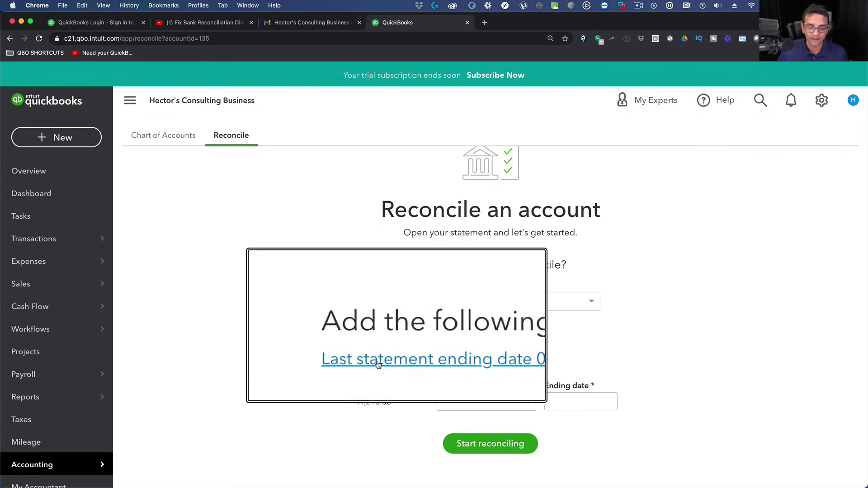
{"action": "left_click_drag", "start_coordinate": [362, 400], "coordinate": [382, 400]}
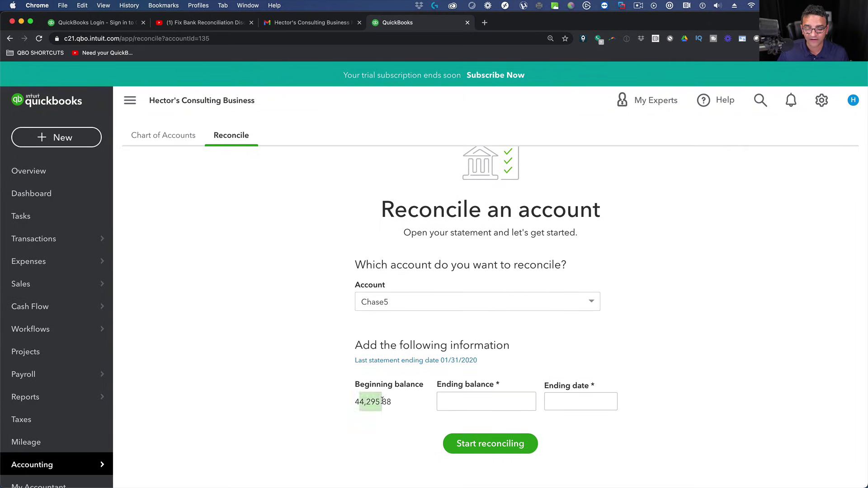